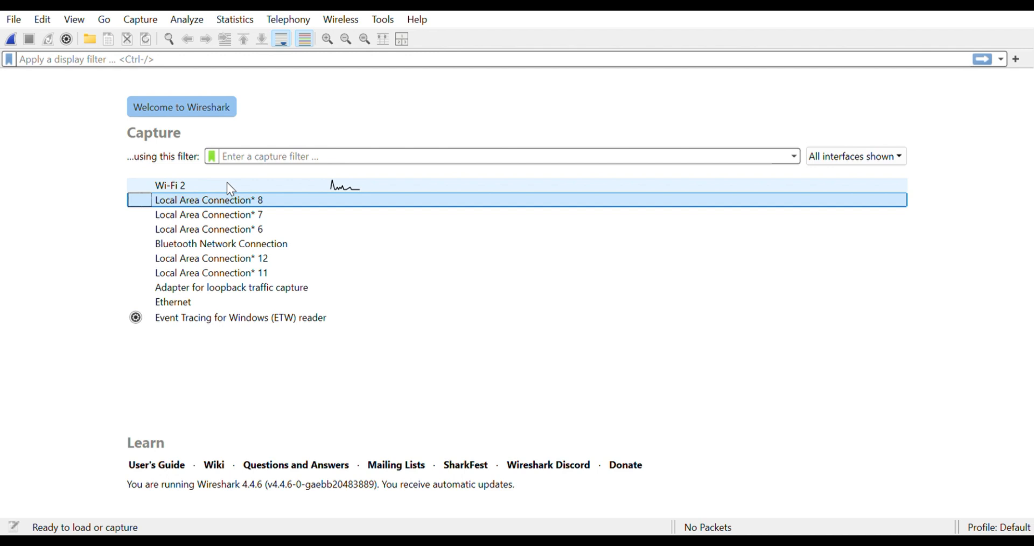
Start a live capture on the Wi-Fi 2 interface and look back through the earlier captured packets.
double_click(228, 184)
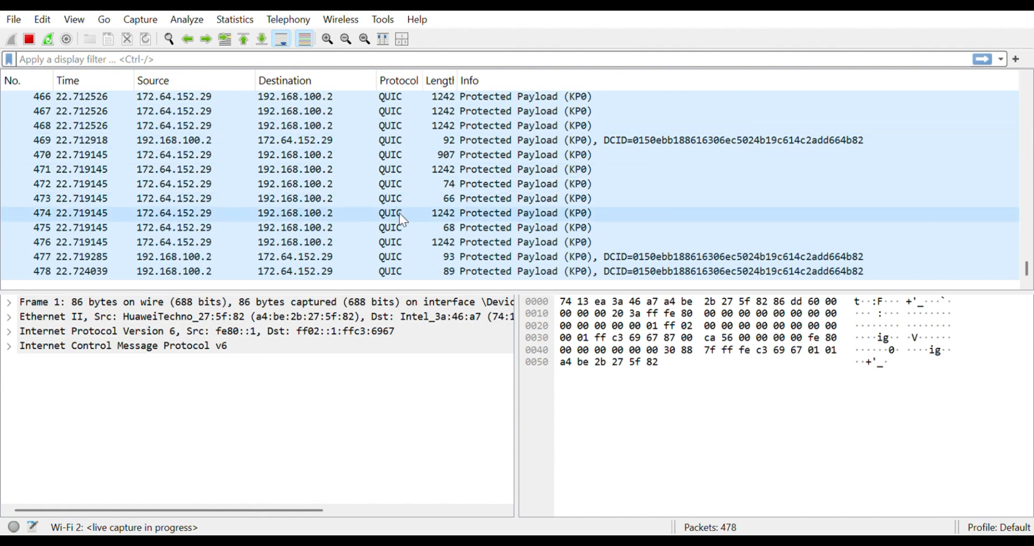
scroll(404, 221, "up", 10)
scroll(401, 216, "up", 20)
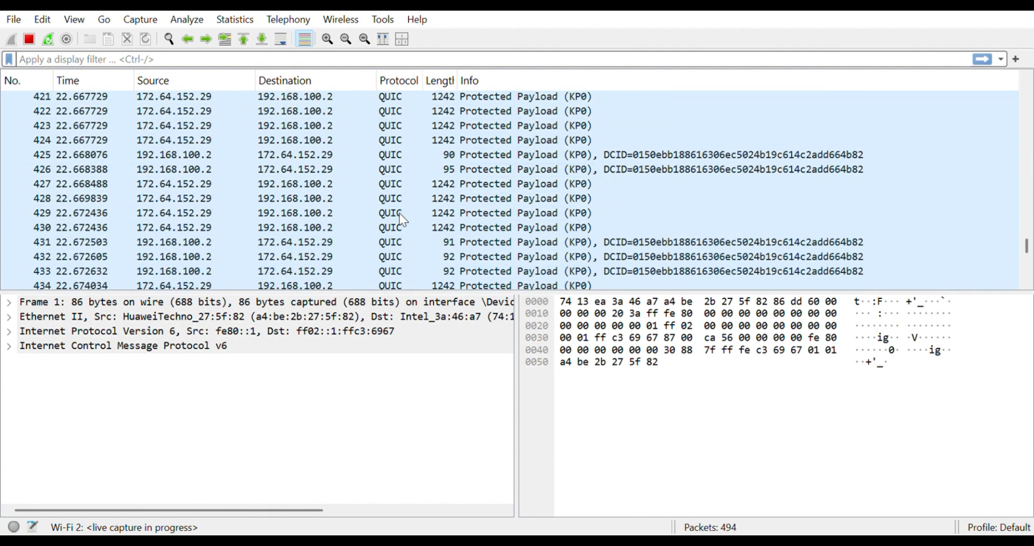
scroll(403, 217, "up", 20)
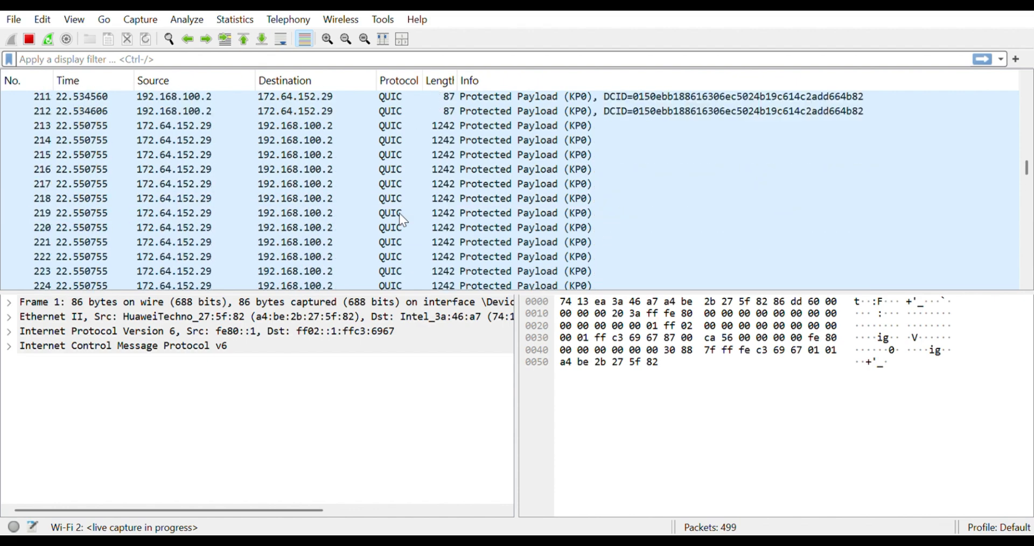
scroll(403, 221, "up", 20)
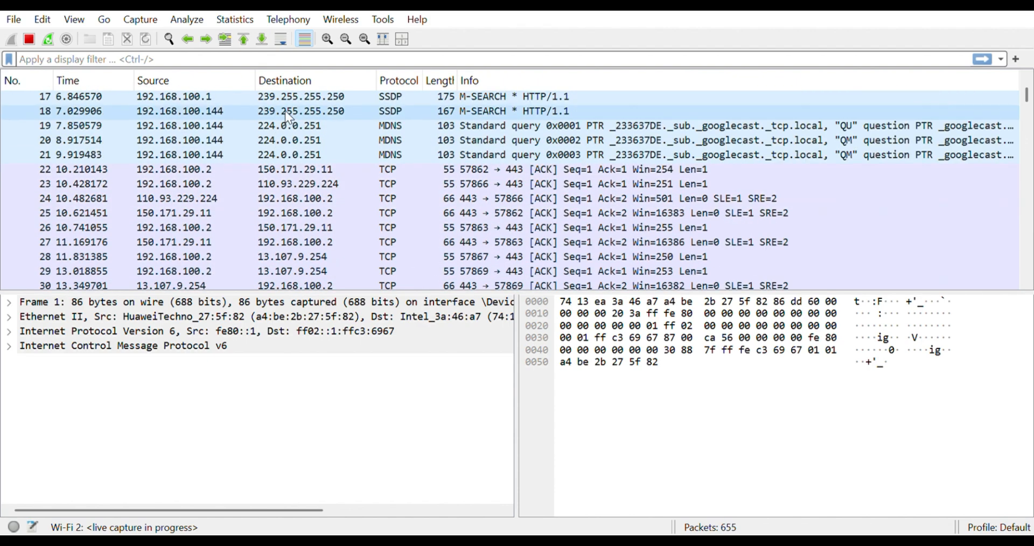
Apply the display filter ip.addr==150.171.29.11 to show only packets to or from that address.
left_click(167, 63)
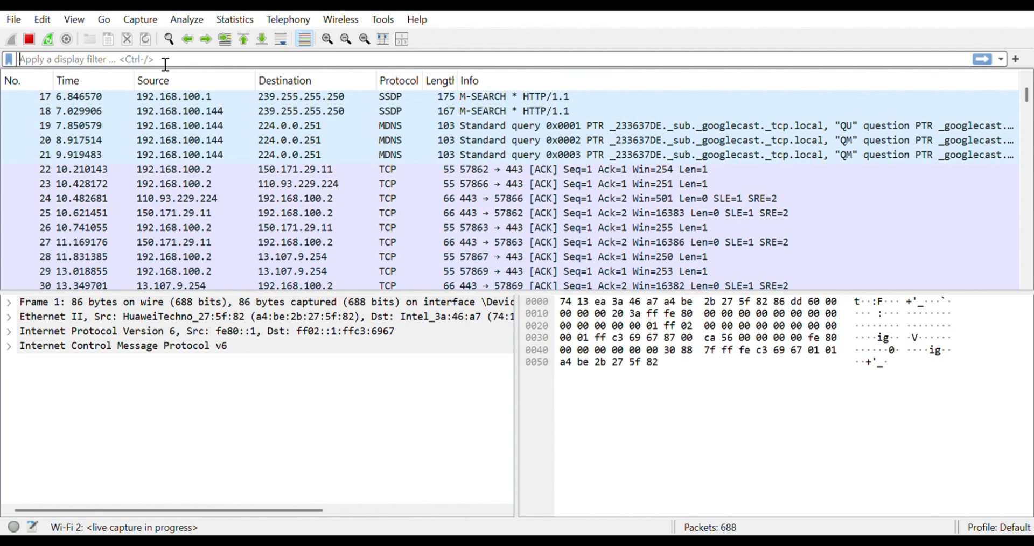
type("ip.")
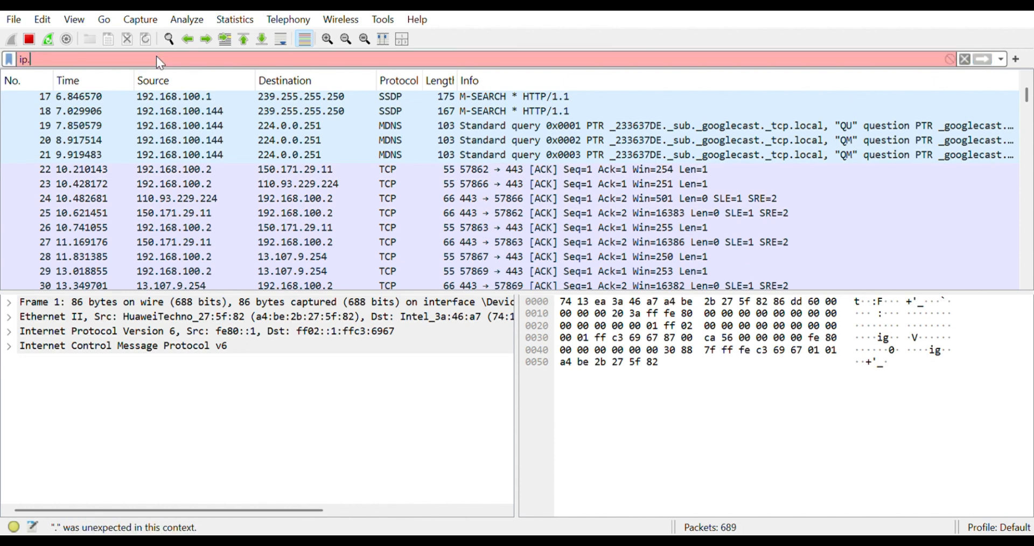
type("addr")
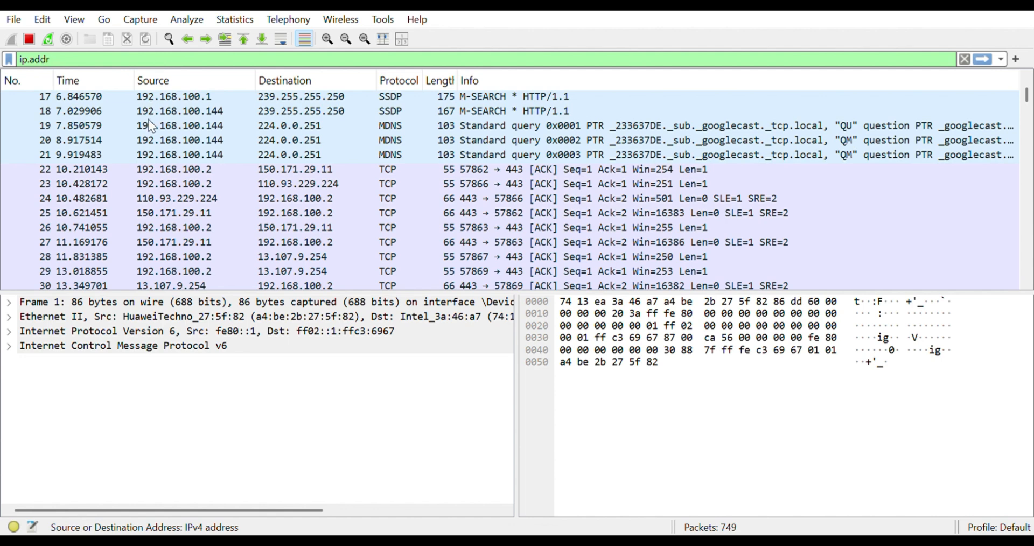
type("==")
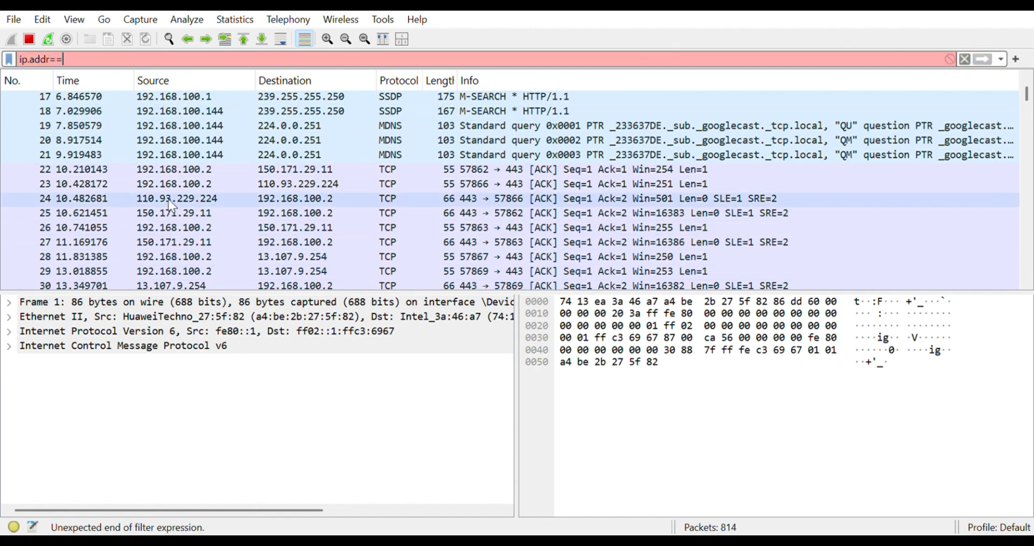
type("1")
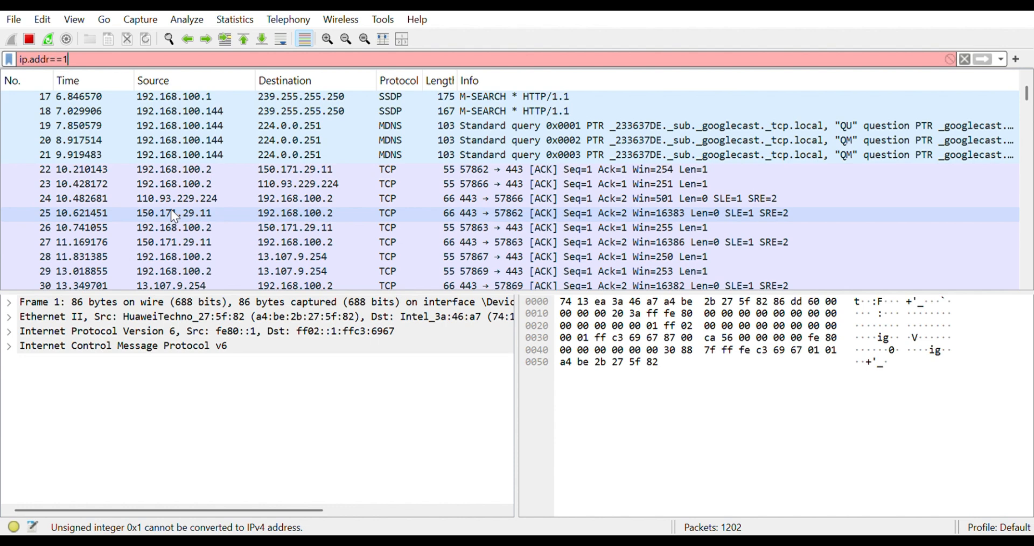
type("50.1")
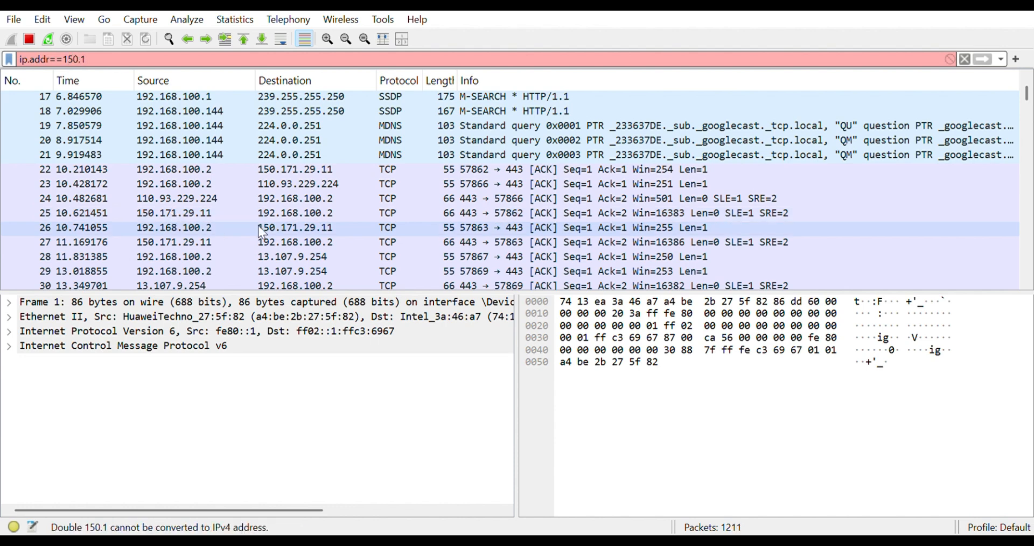
type("71")
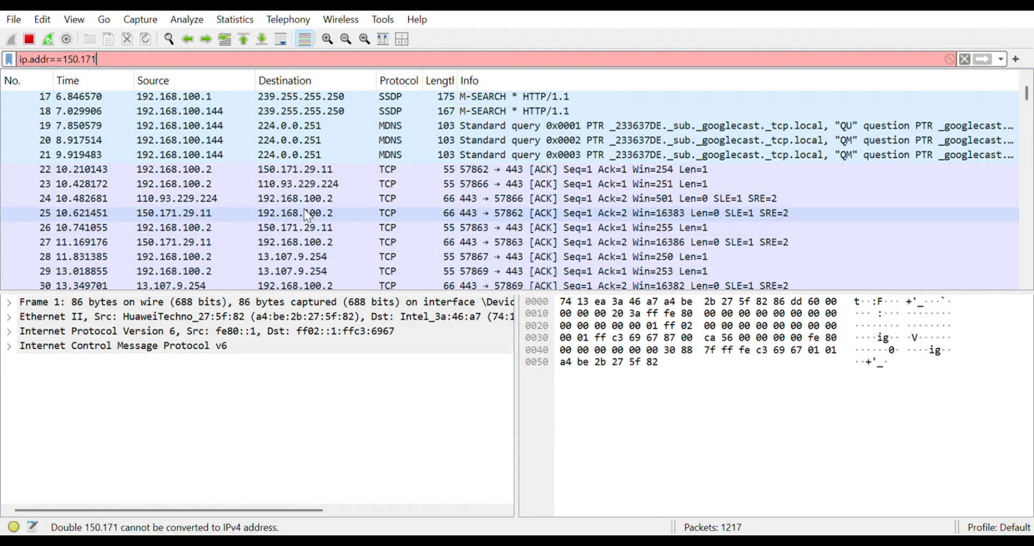
type(".29.11")
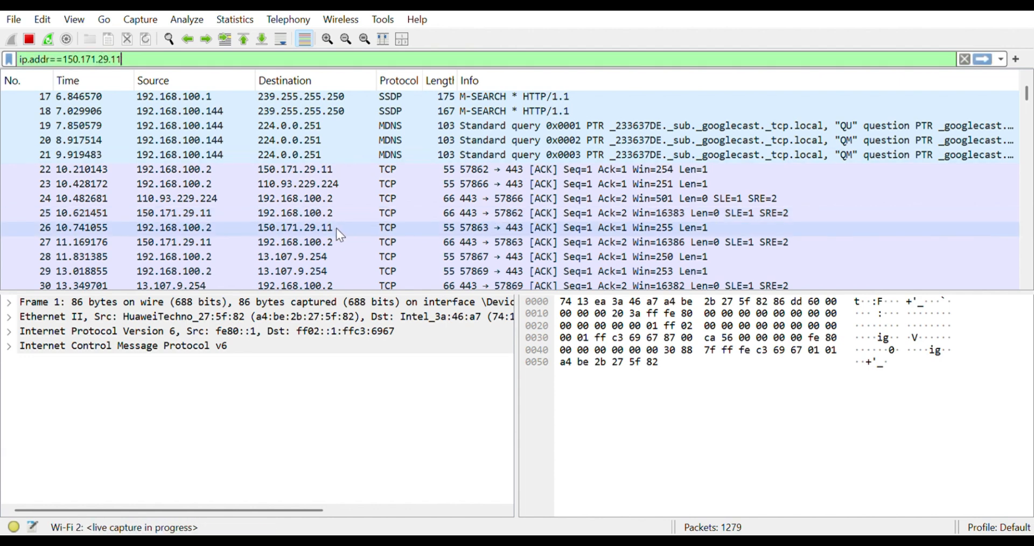
key("Return")
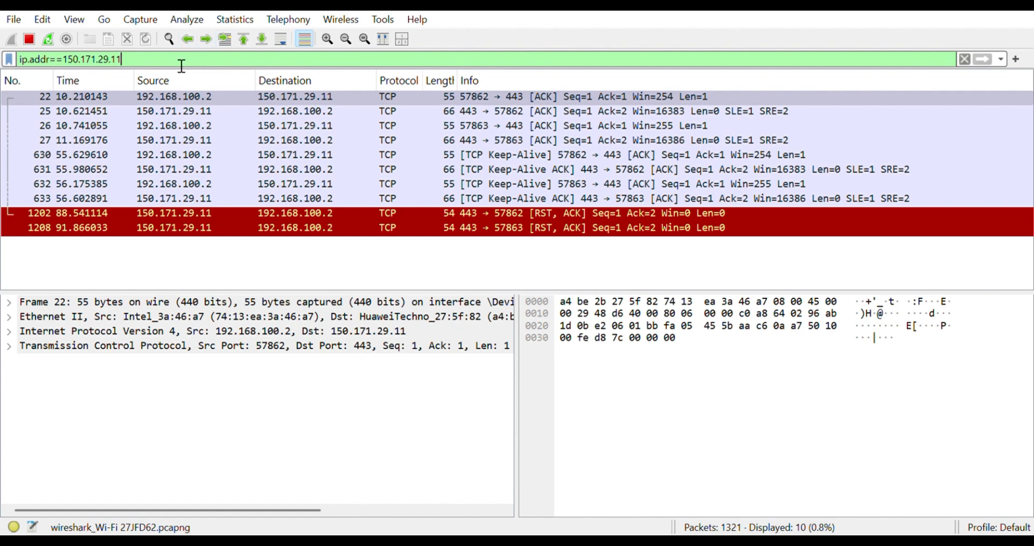
Replace the display filter with an ip.src== expression, leaving its address blank.
key("ctrl+a")
type("ip.src")
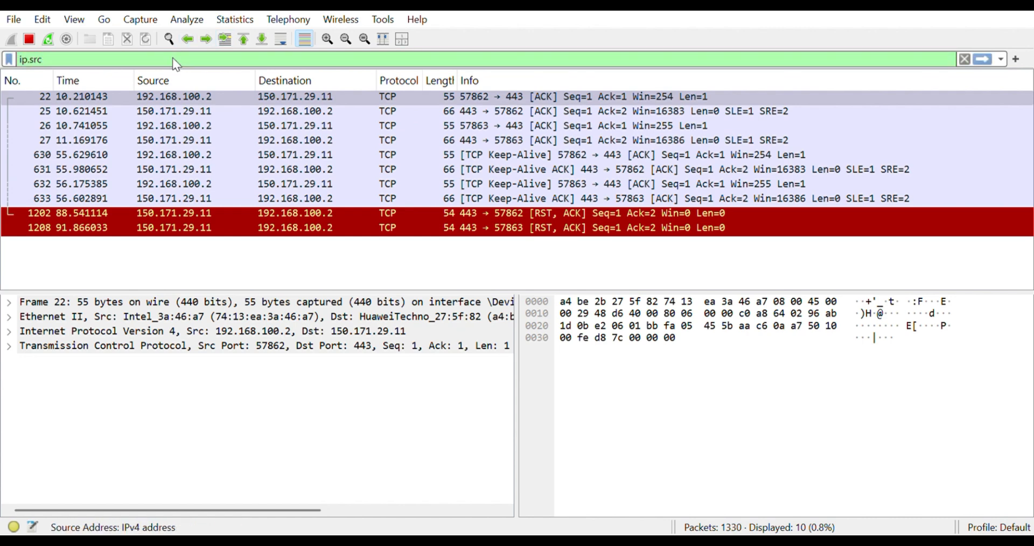
type("==15")
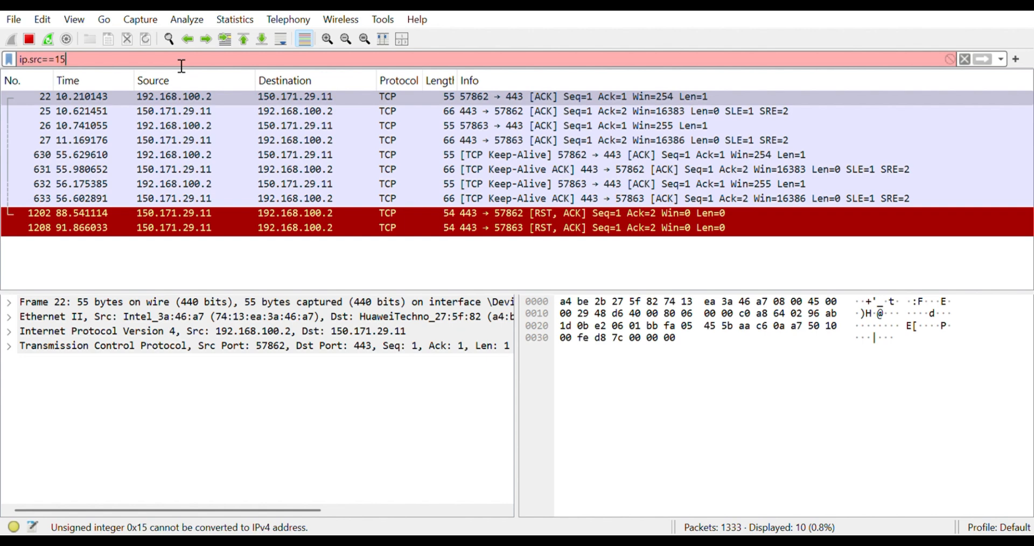
type("0")
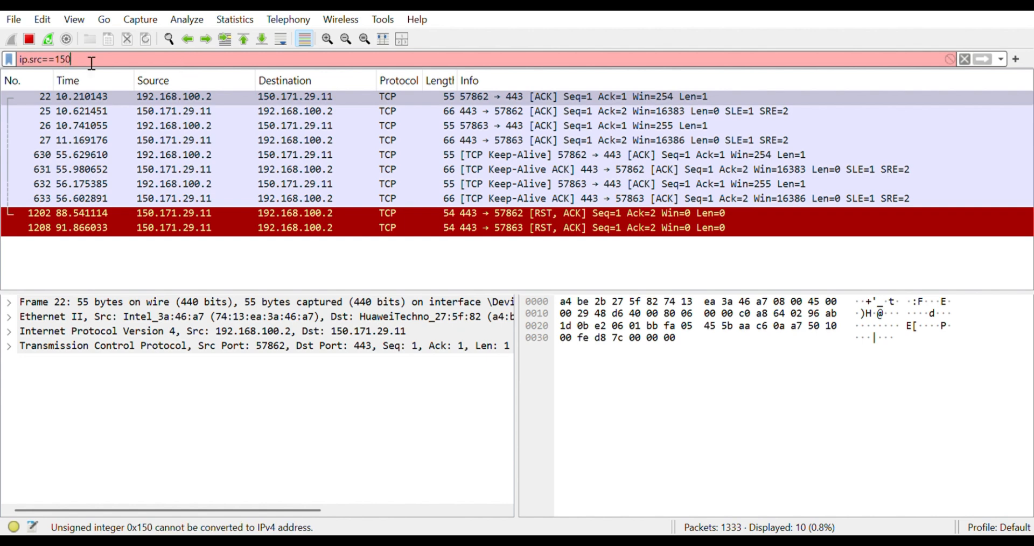
type(".171.")
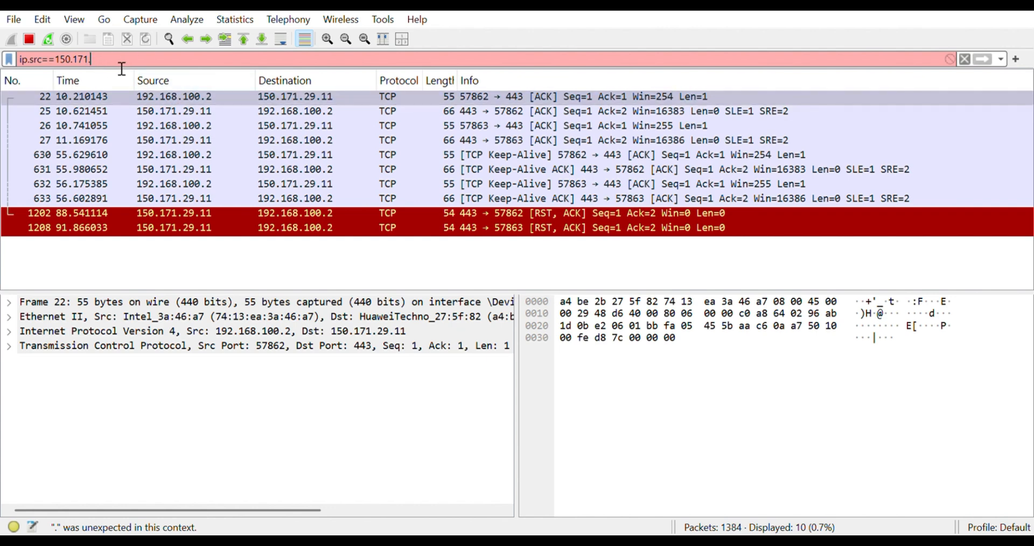
type("100")
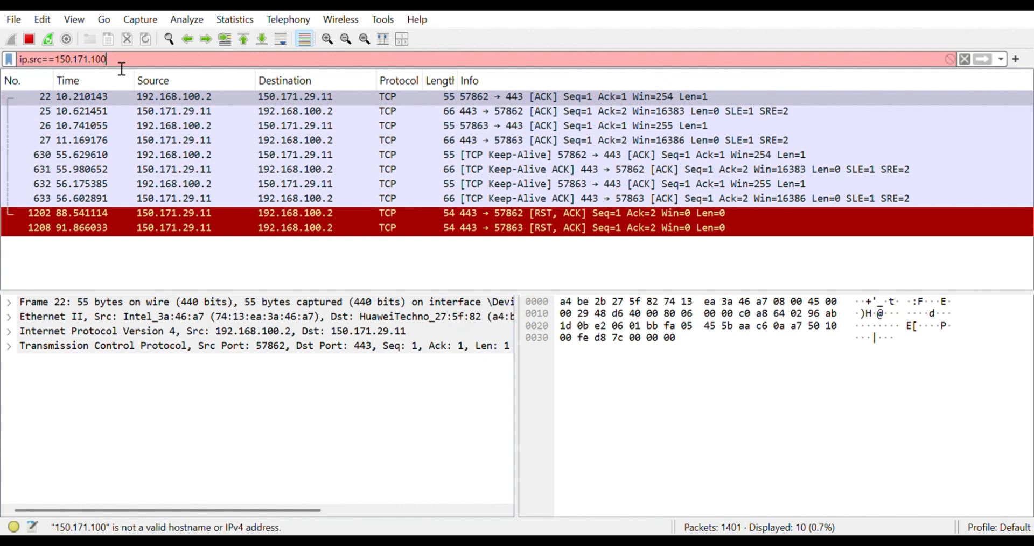
key("BackSpace")
key("BackSpace")
key("BackSpace")
key("BackSpace")
key("BackSpace")
key("BackSpace")
key("BackSpace")
key("BackSpace")
key("BackSpace")
key("BackSpace")
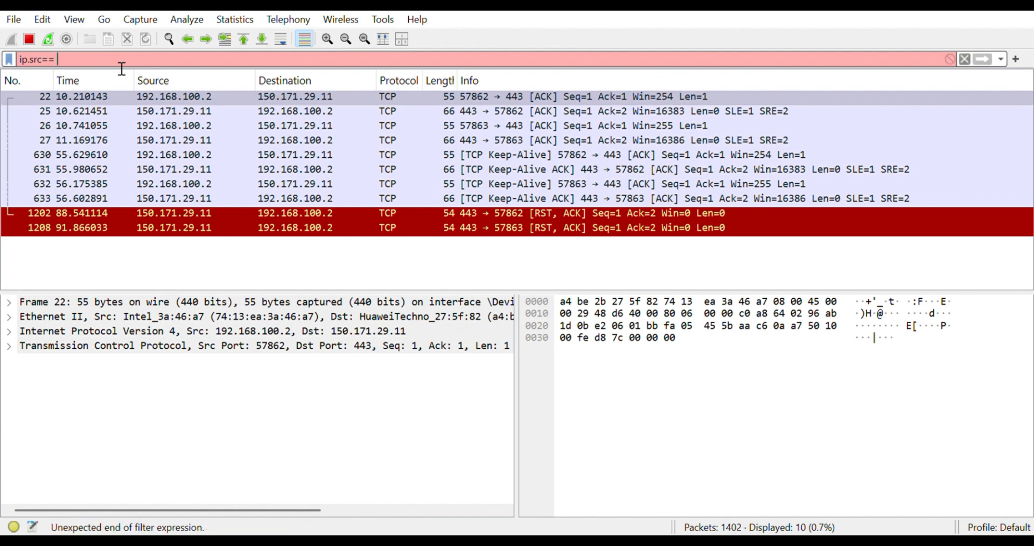
Complete the source filter with the address 192.168.100.2, apply it and look through the filtered packets.
type("92.168.")
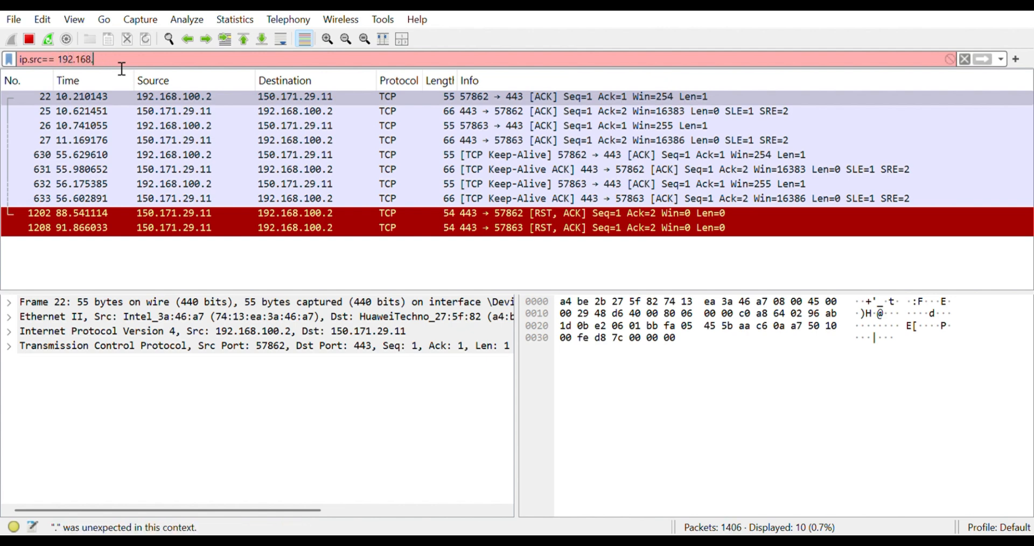
type("100.2")
key("Return")
scroll(174, 219, "down", 10)
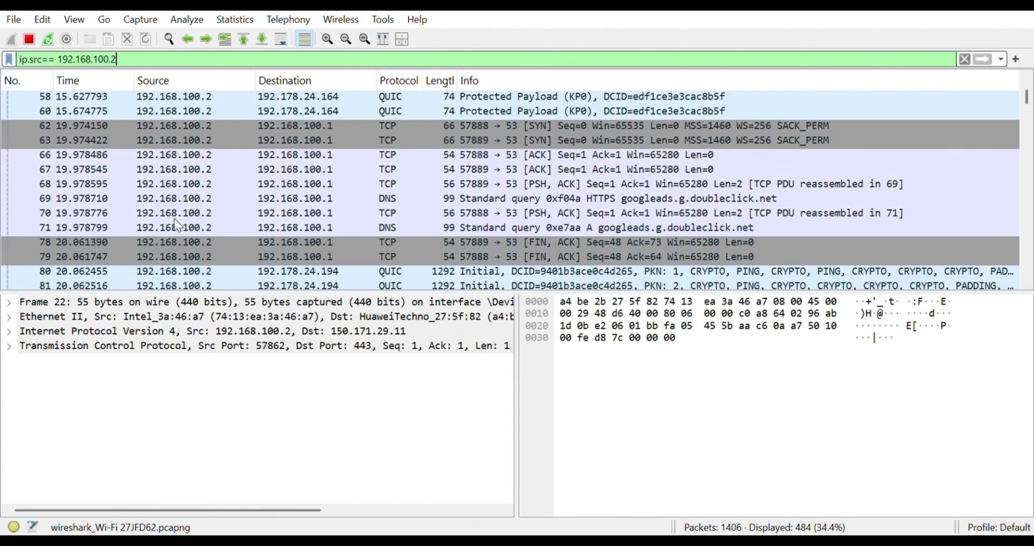
scroll(174, 219, "down", 20)
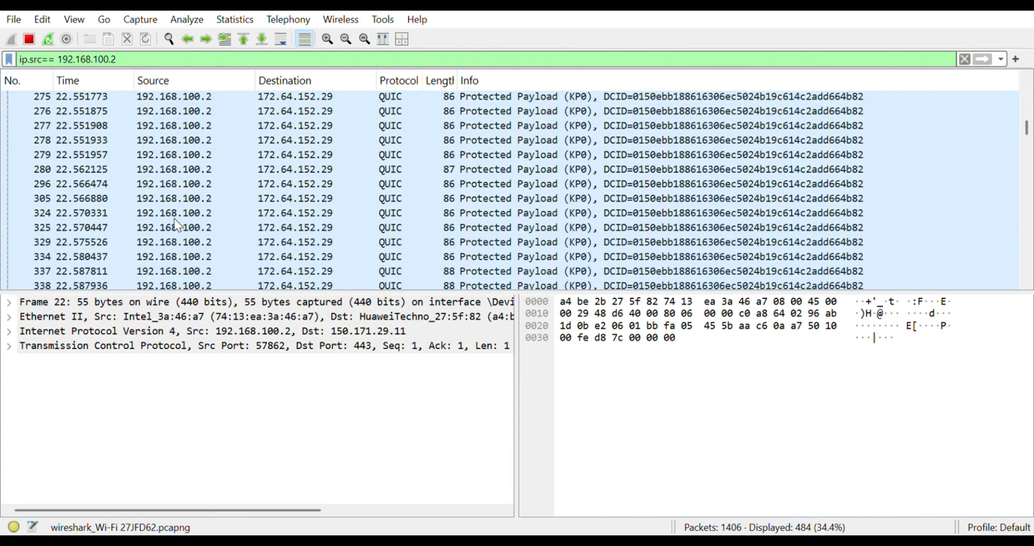
scroll(174, 219, "down", 20)
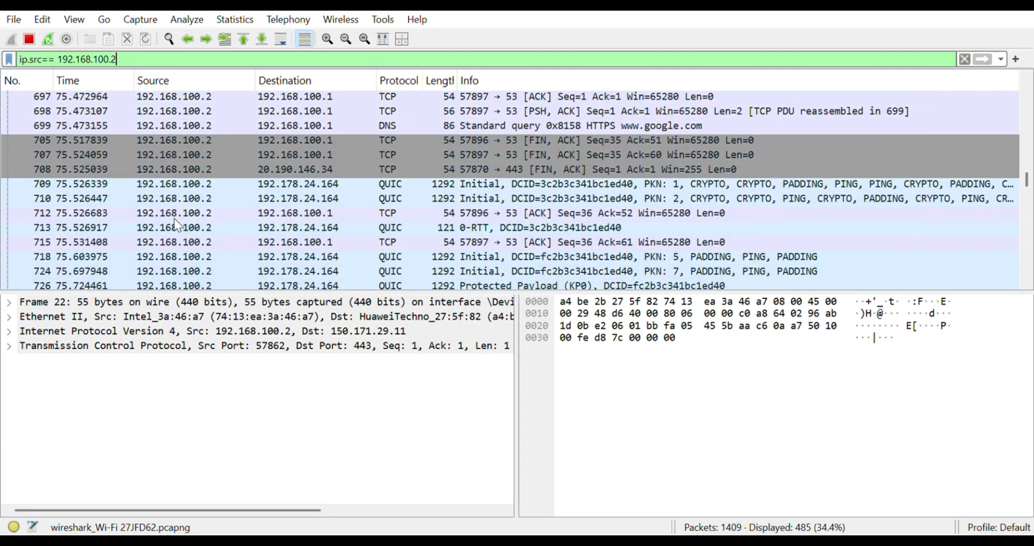
Replace the source filter with ip.dst==192.168.100.2 and apply it to show packets sent to that destination.
key("BackSpace")
key("BackSpace")
key("BackSpace")
key("BackSpace")
key("BackSpace")
key("BackSpace")
key("BackSpace")
key("BackSpace")
key("BackSpace")
key("BackSpace")
key("BackSpace")
key("BackSpace")
key("BackSpace")
key("BackSpace")
key("BackSpace")
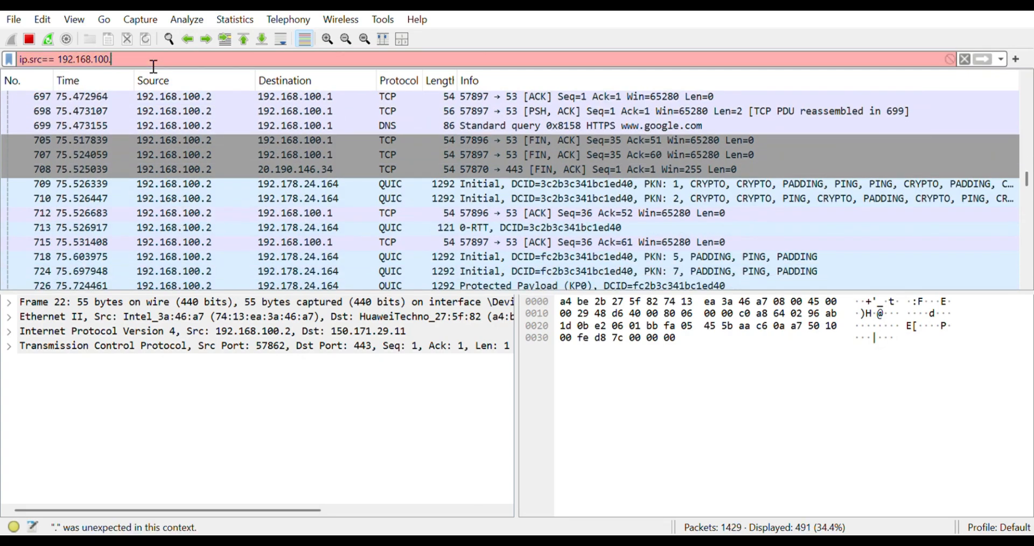
key("BackSpace")
key("BackSpace")
key("BackSpace")
key("BackSpace")
key("BackSpace")
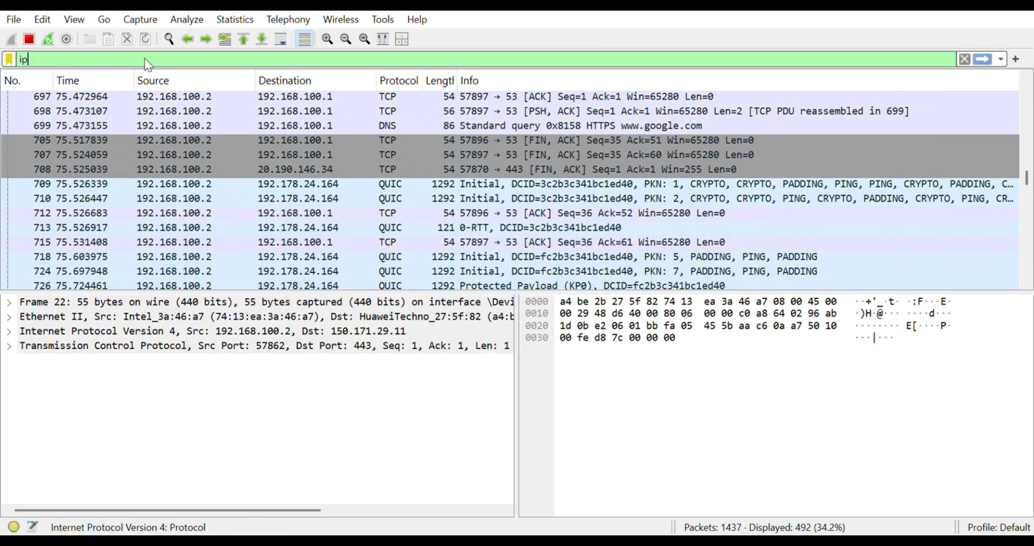
type(".d")
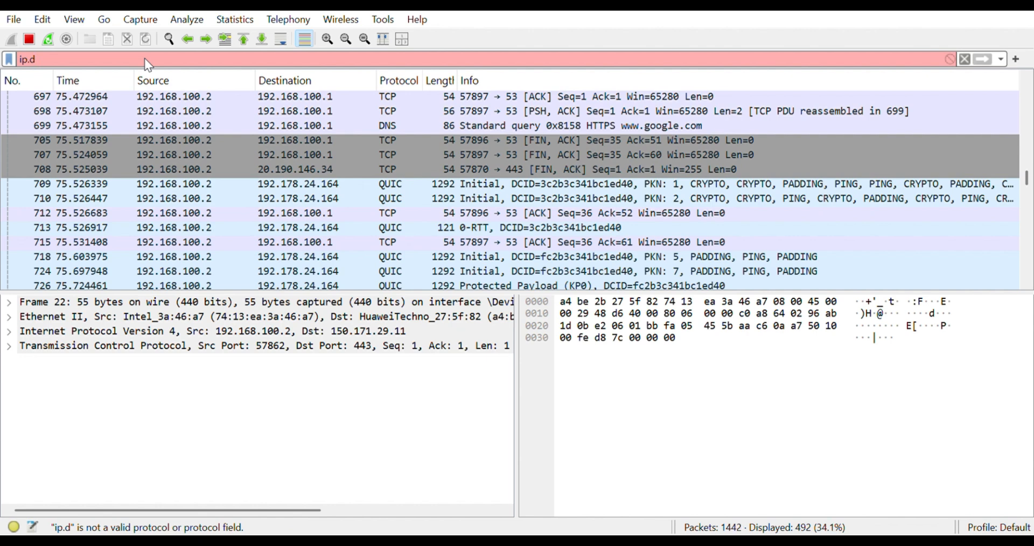
type("st")
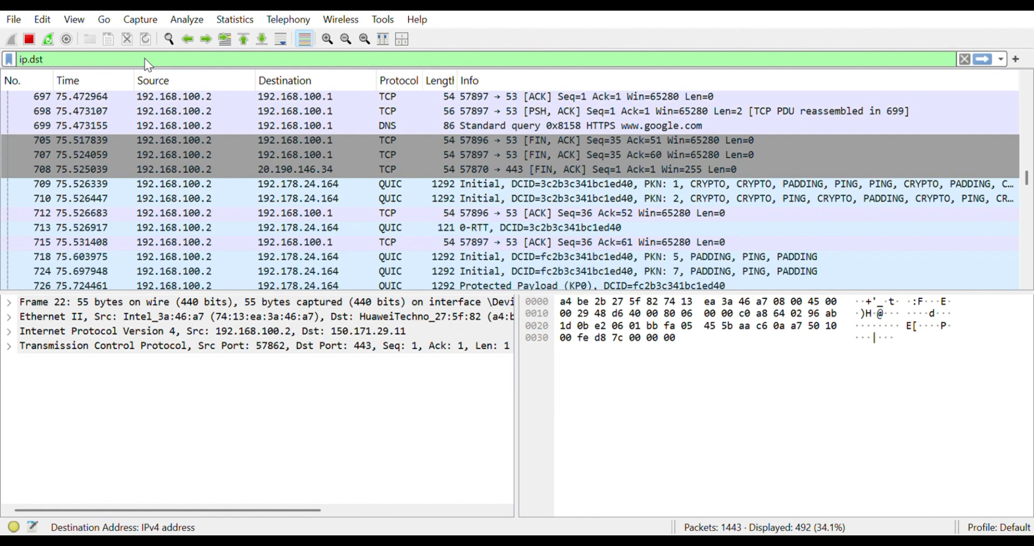
type("==")
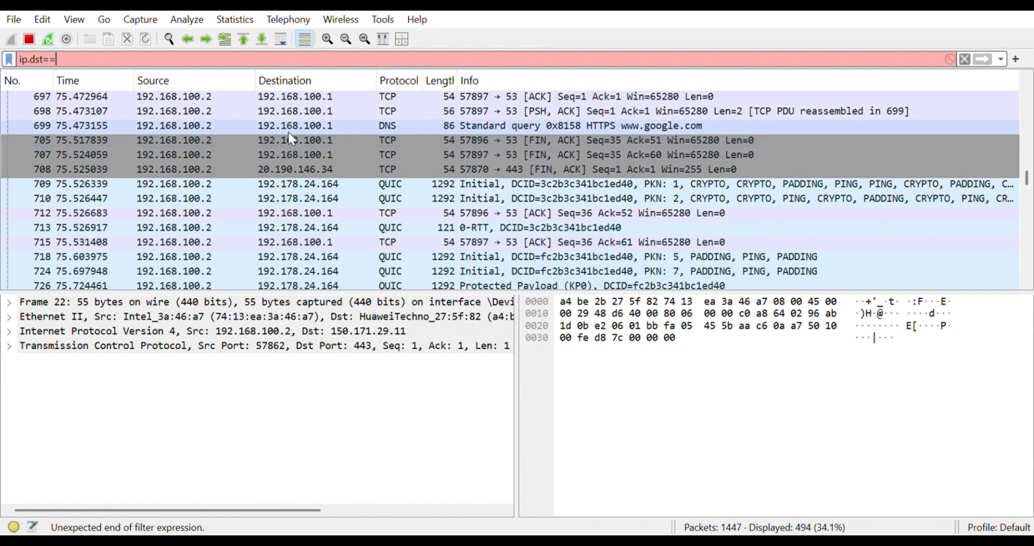
type("192")
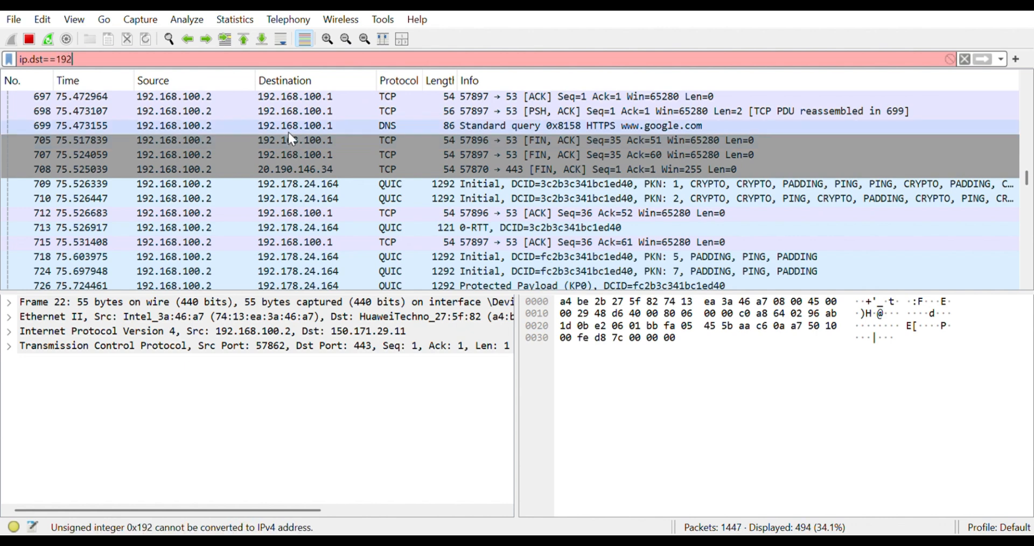
type(".168")
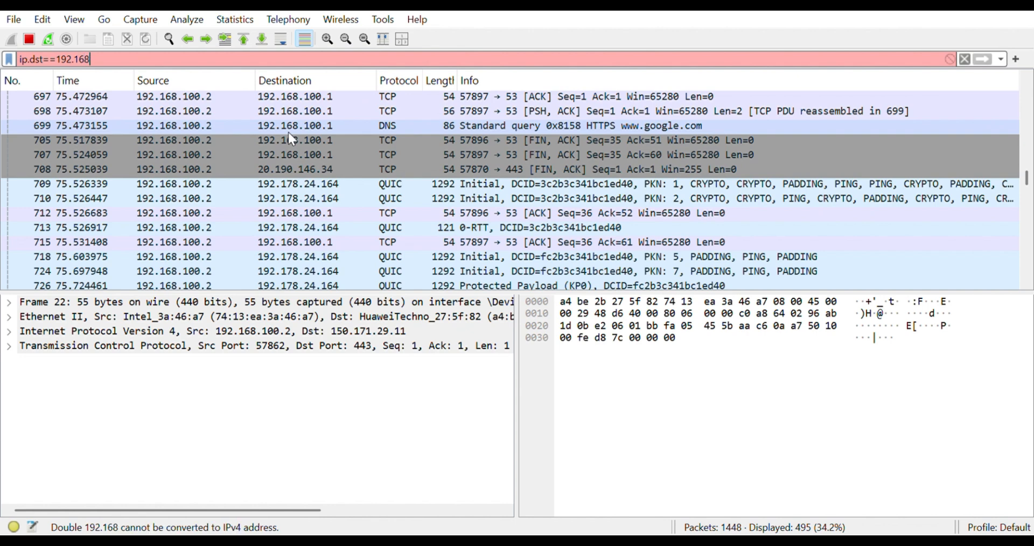
type(".")
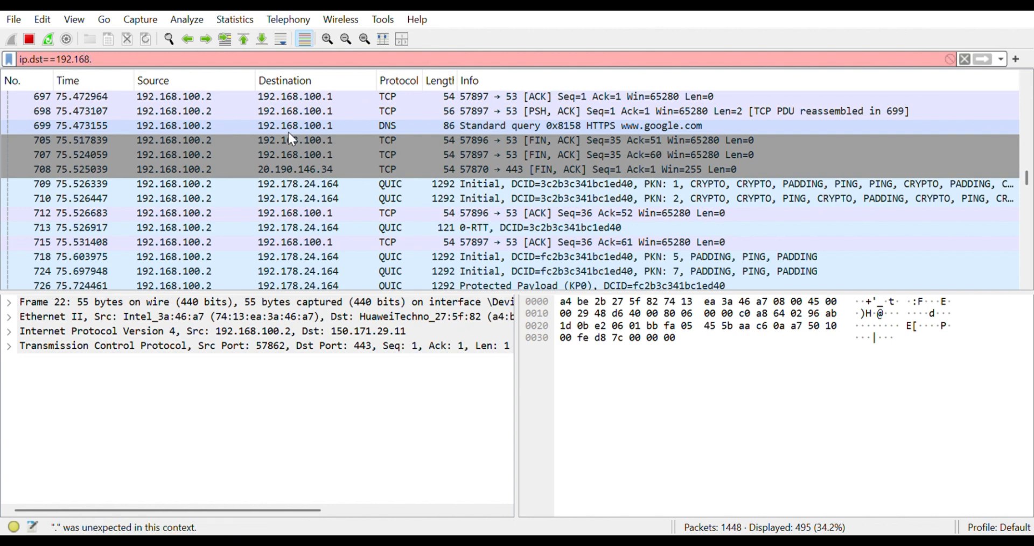
type("100.2")
key("Return")
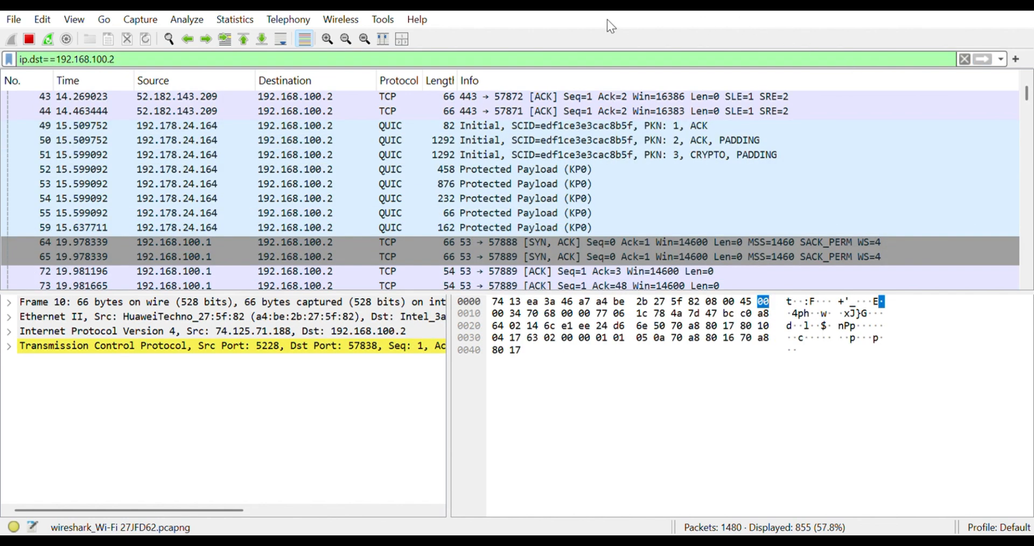
Change the filter field from destination to ip.addr, keeping the address 192.168.100.2 in the expression.
left_click(45, 60)
key("BackSpace")
key("BackSpace")
key("BackSpace")
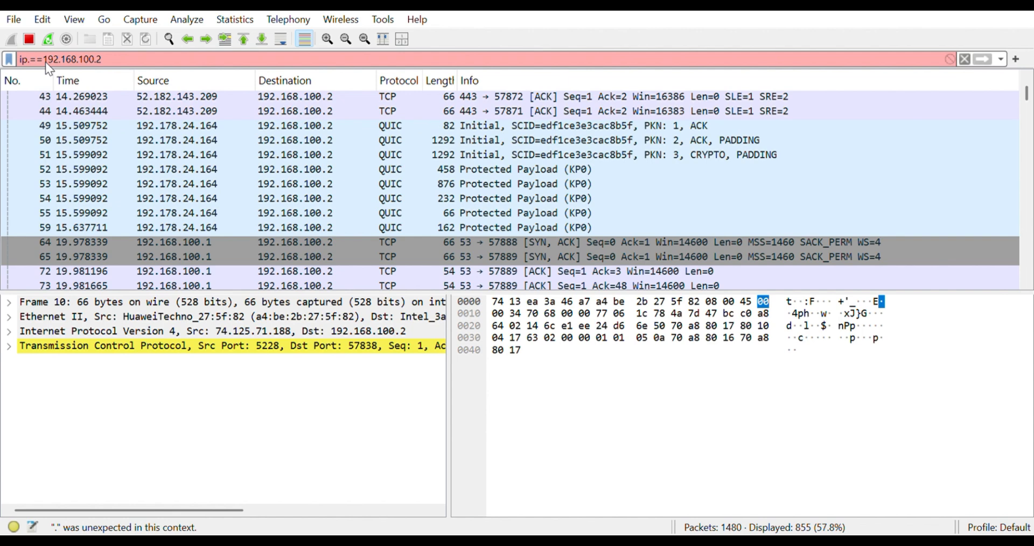
type("a")
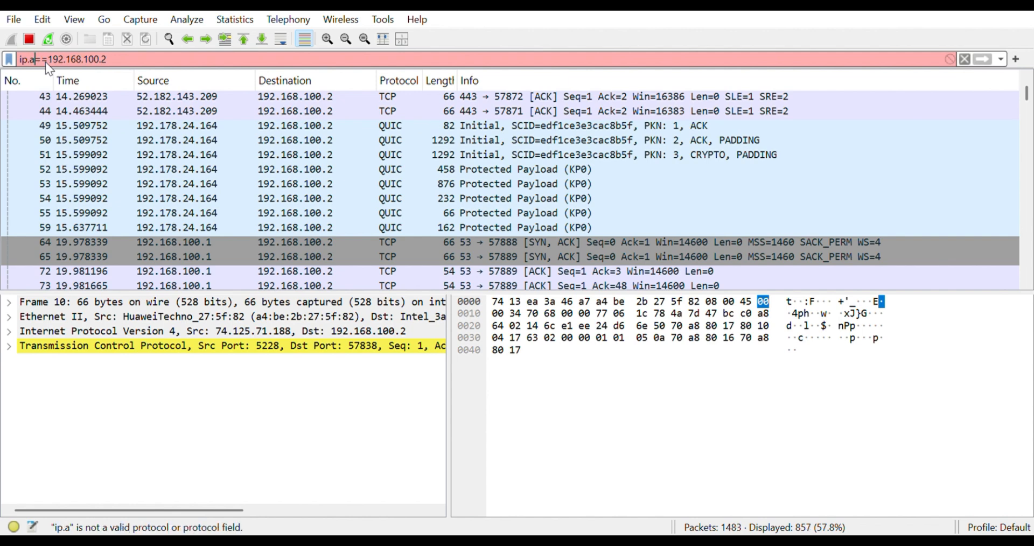
type("ddr")
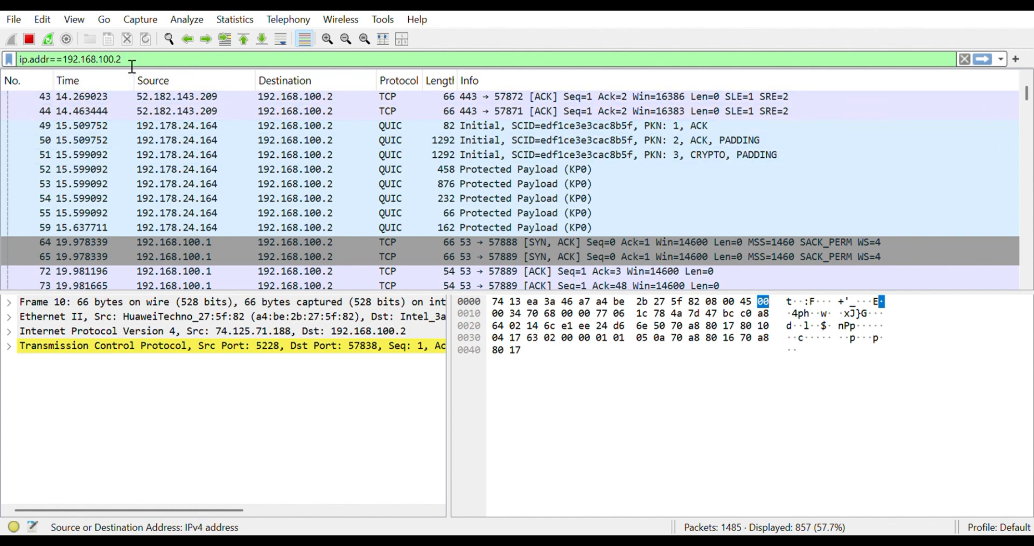
Extend the address filter with the /24 subnet mask, apply ip.addr==192.168.100.2/24 and look through the filtered packets.
type("/")
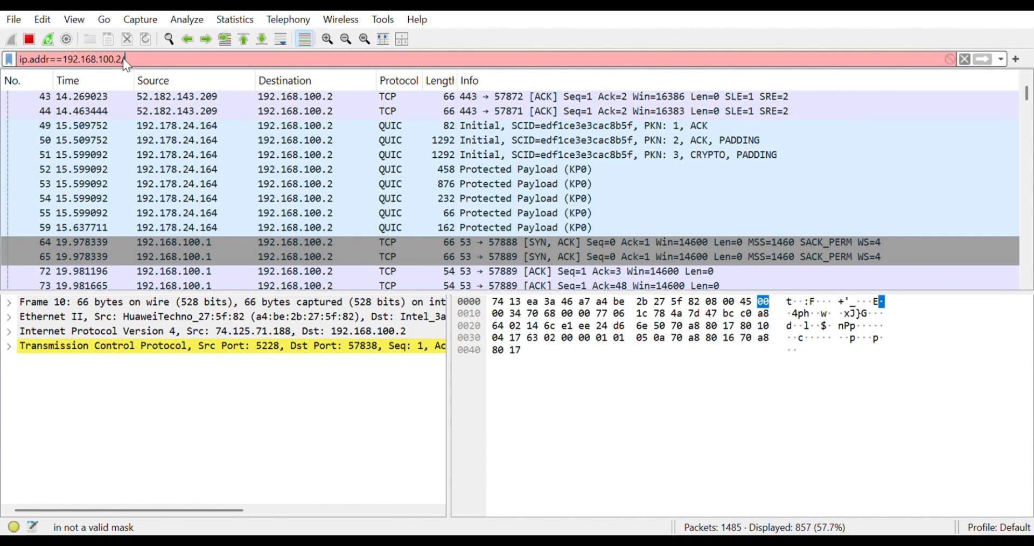
type("24")
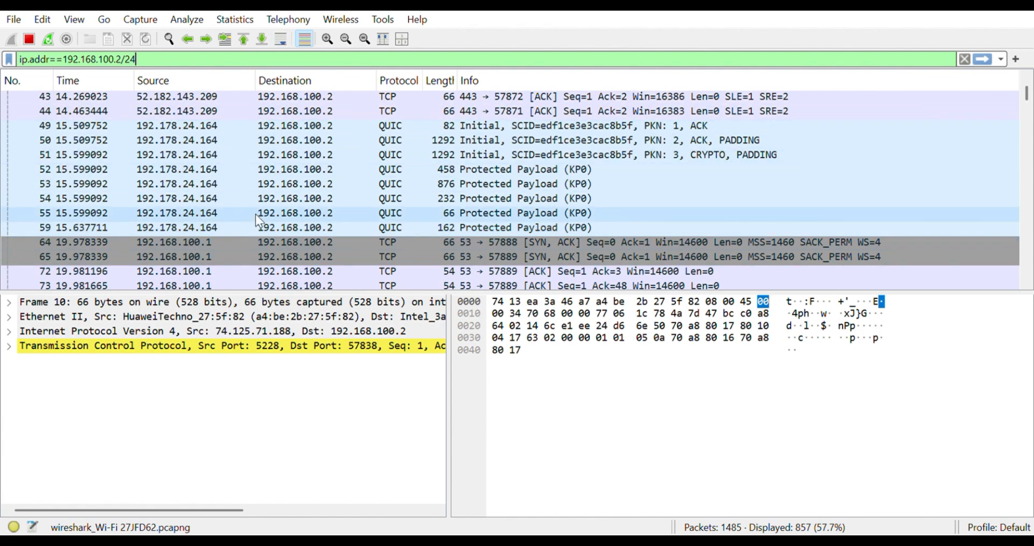
key("Return")
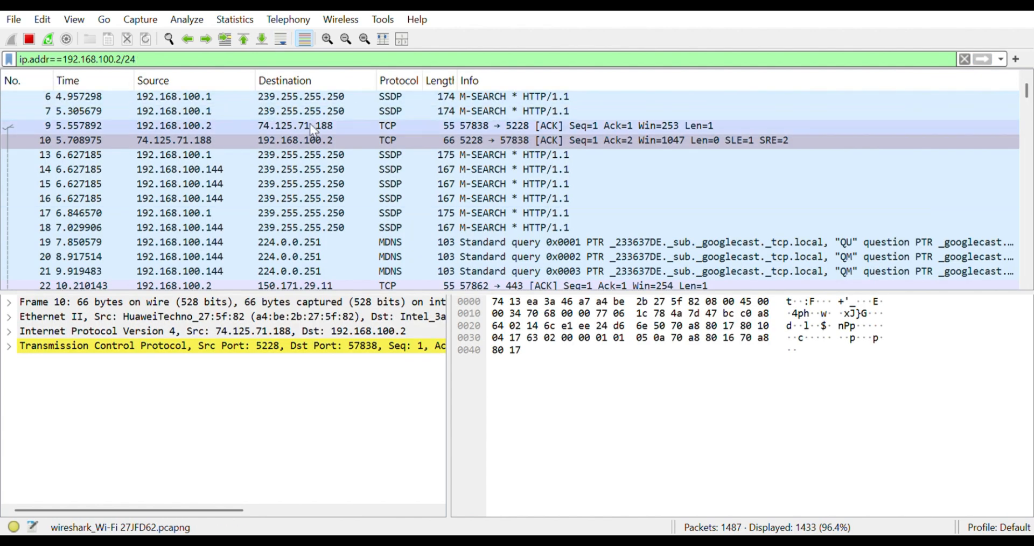
scroll(280, 239, "down", 8)
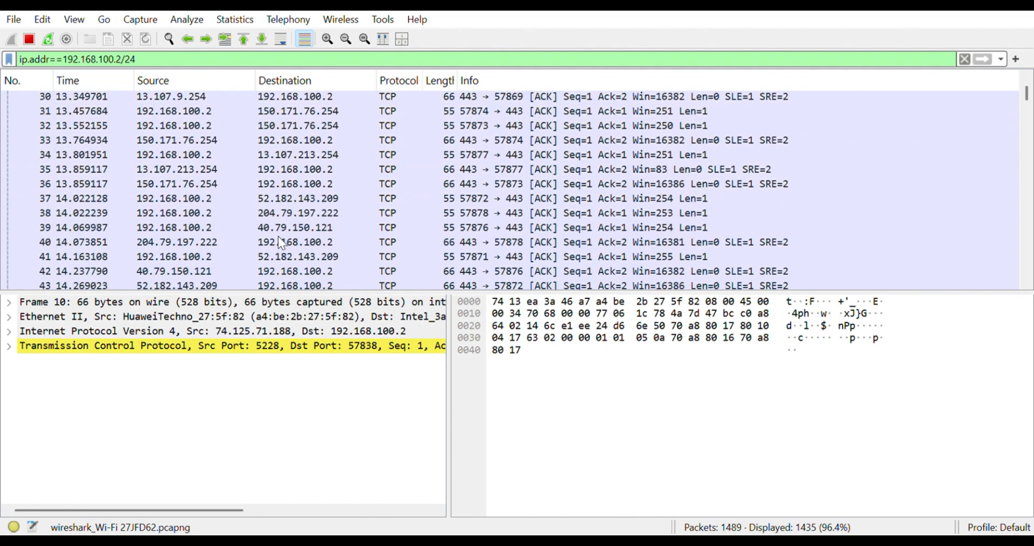
scroll(278, 237, "down", 14)
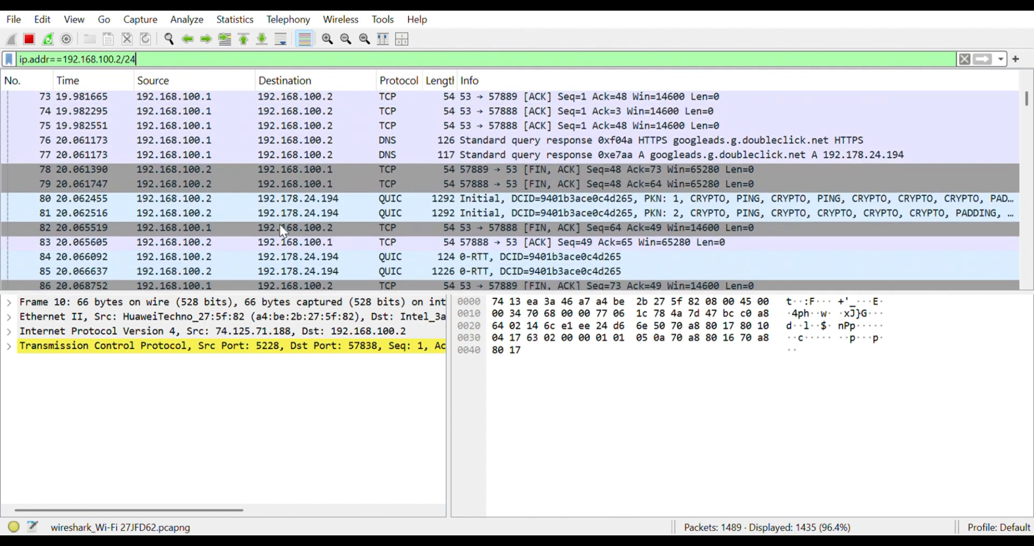
scroll(282, 229, "down", 1)
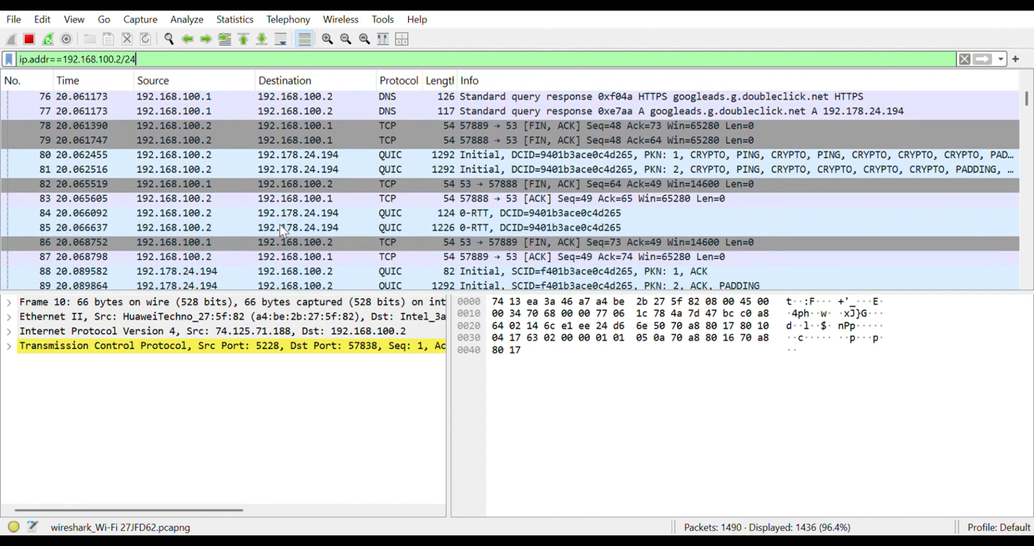